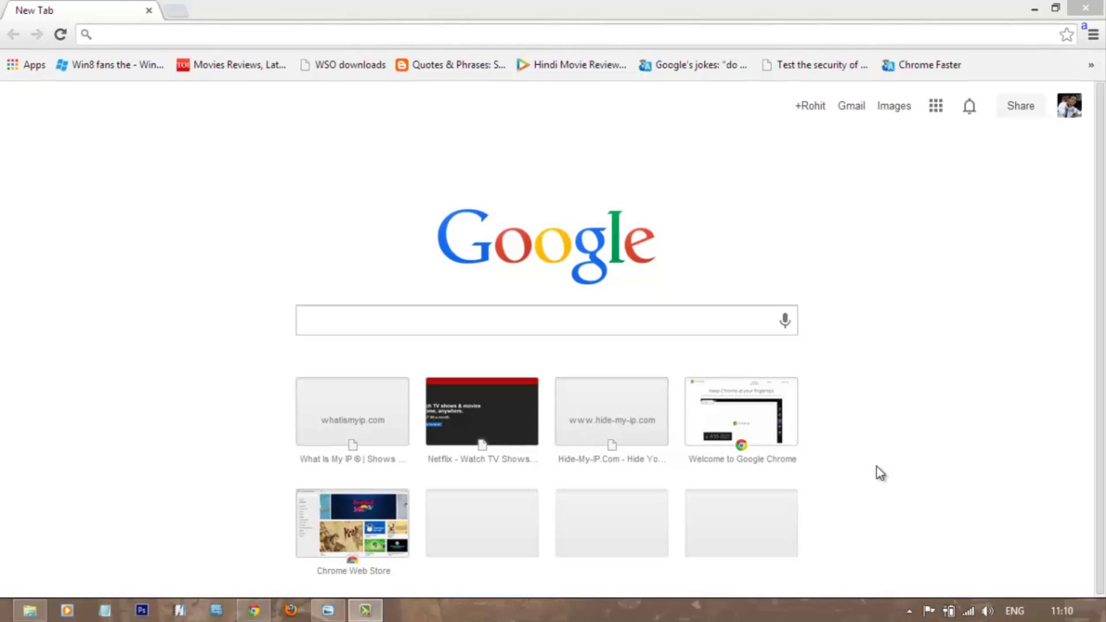
- Bring the Chrome window with its New Tab page to the front
click(871, 372)
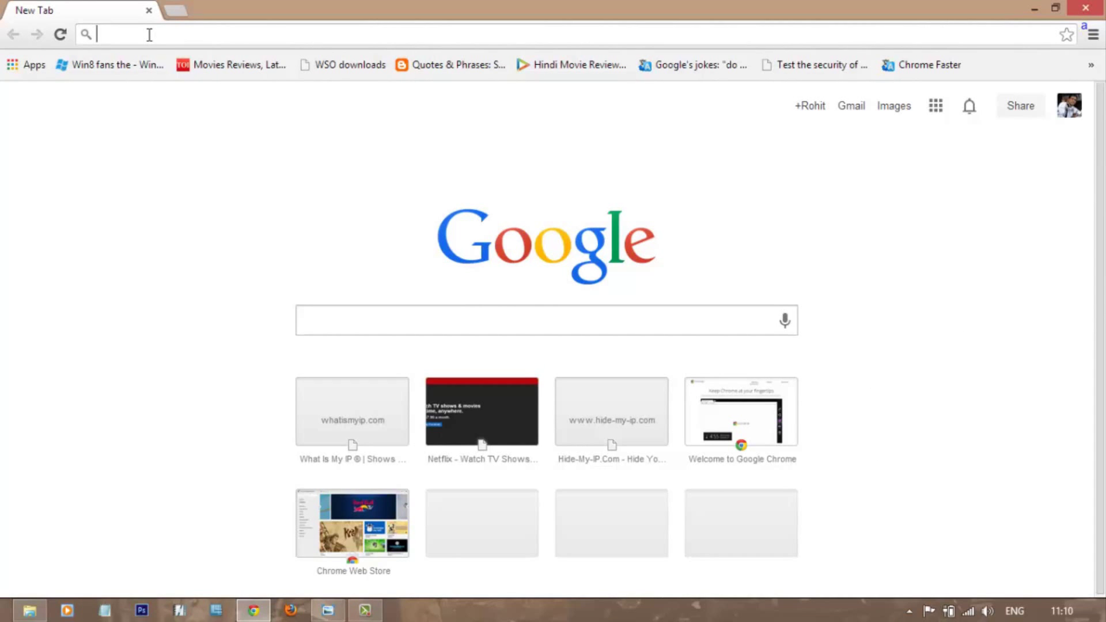
- Load whatismyip.com from the address bar suggestion
text(what)
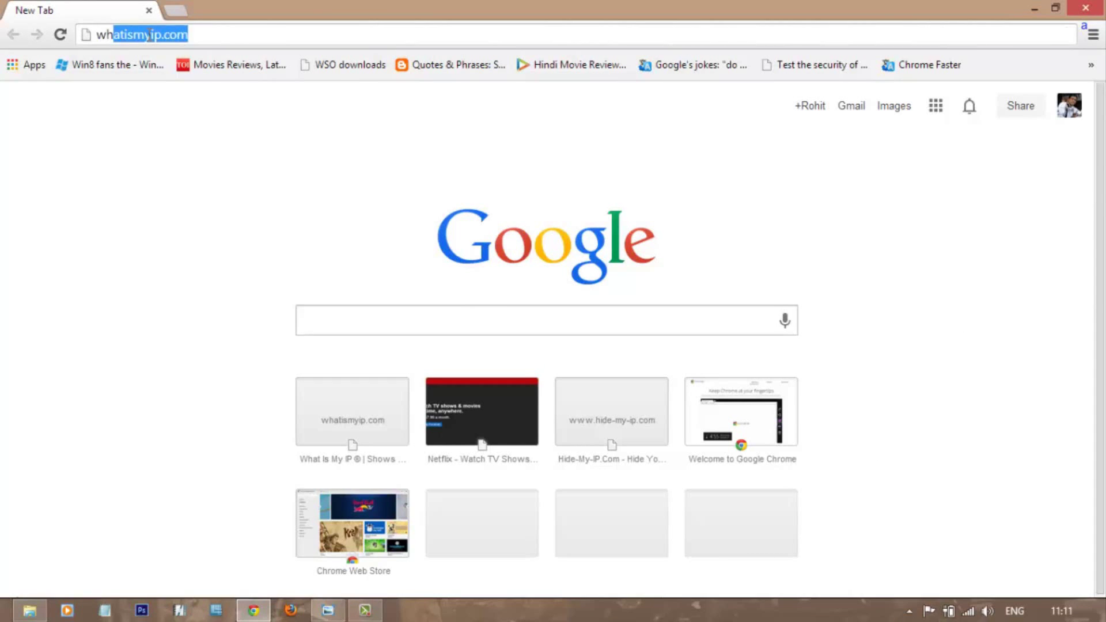
text(is)
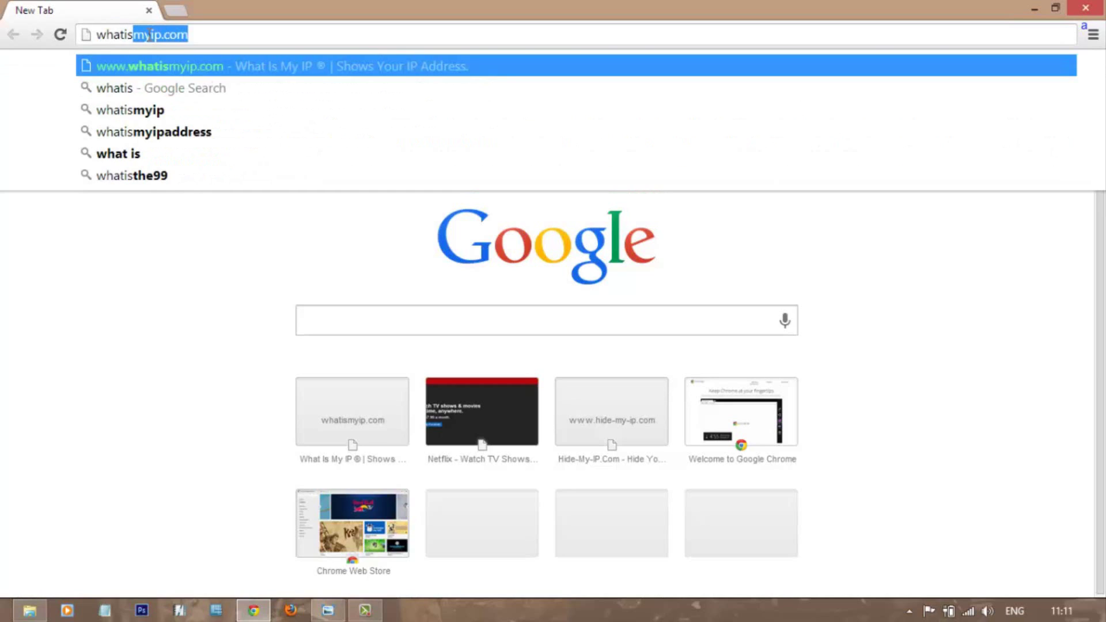
key(Right)
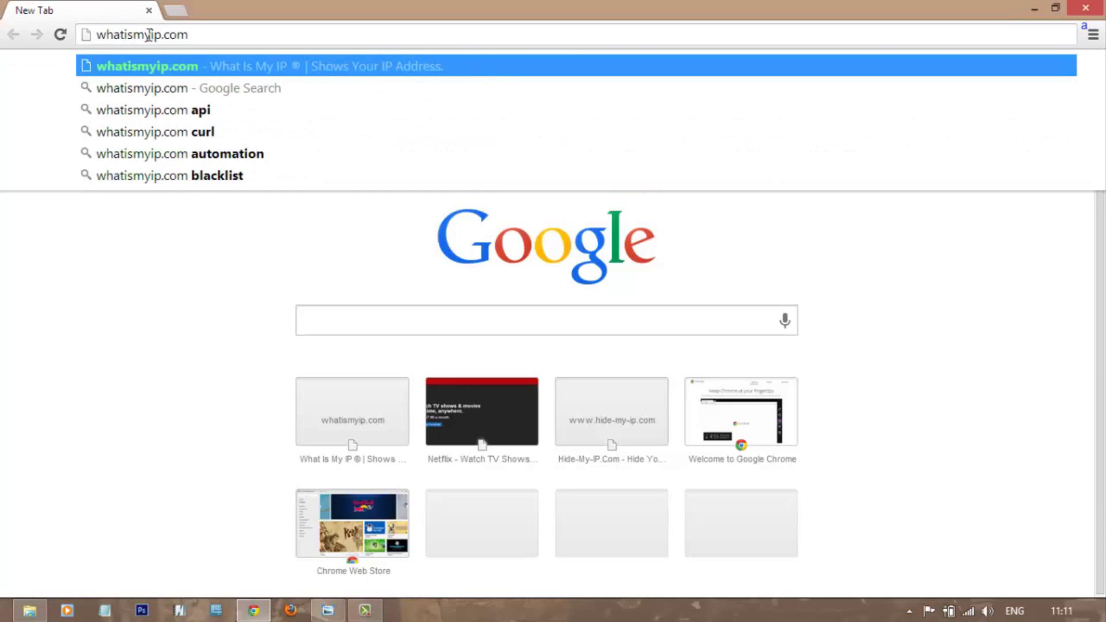
key(Return)
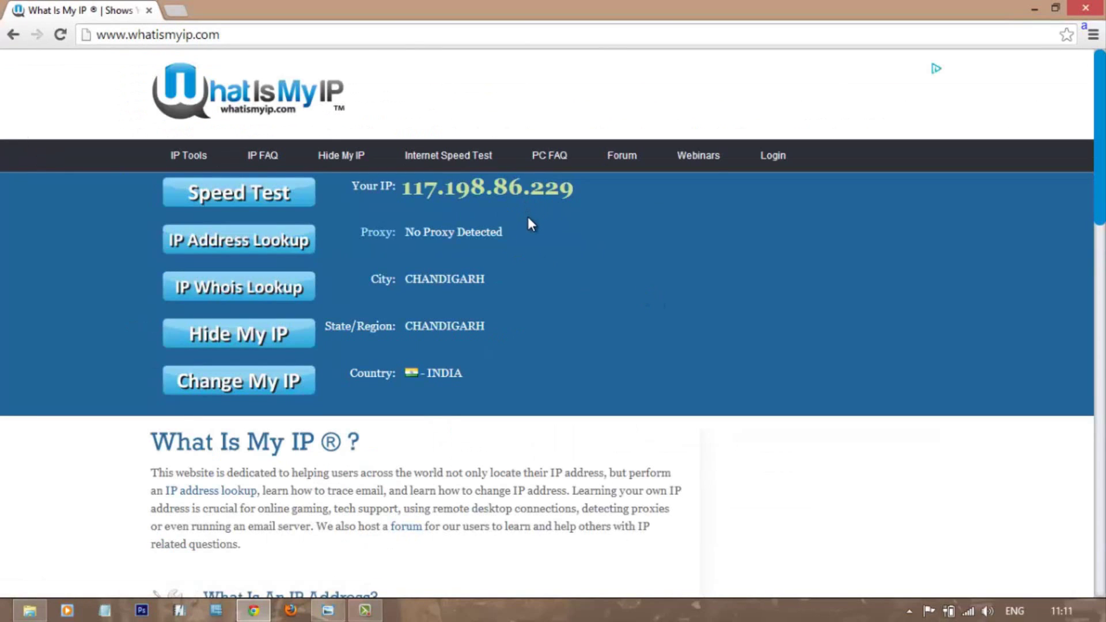
drag(403, 190, 562, 206)
click(572, 202)
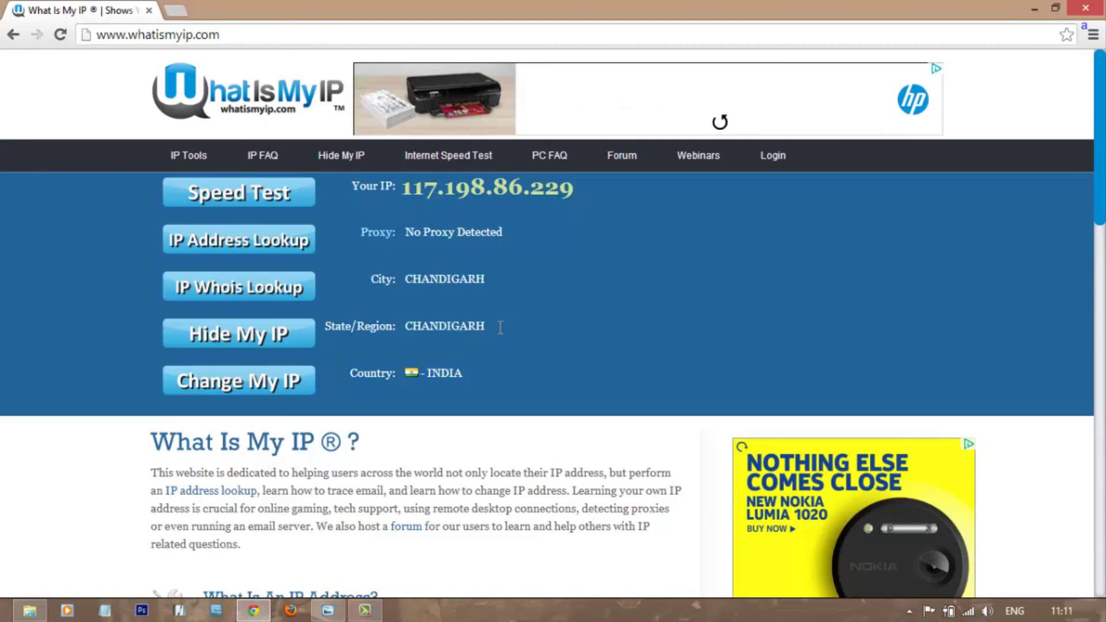
drag(487, 327, 408, 330)
click(563, 341)
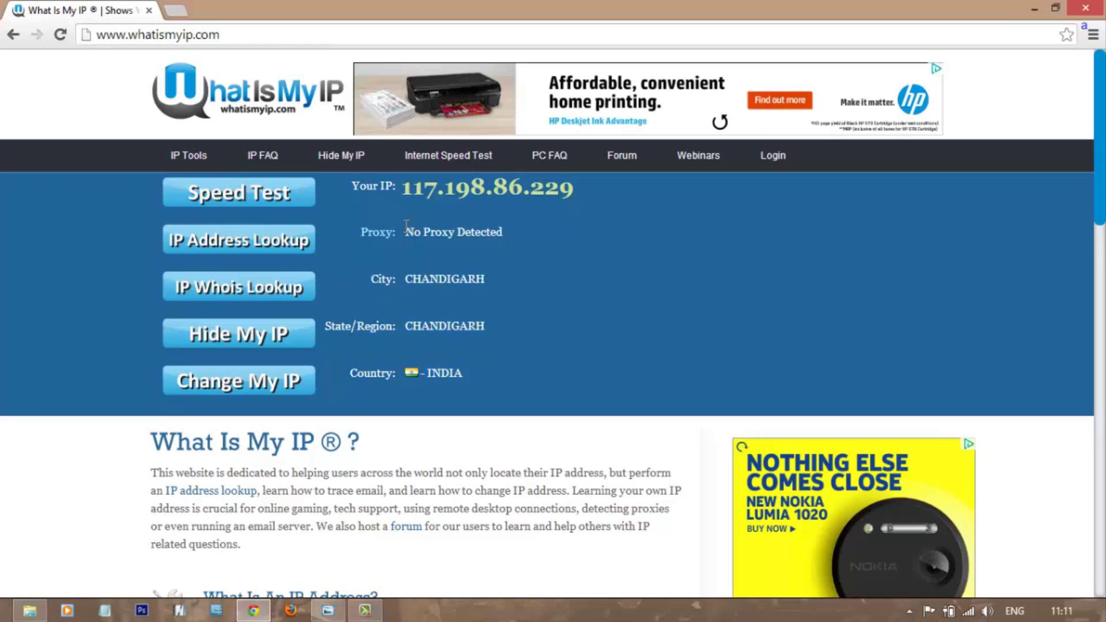
drag(406, 226, 516, 232)
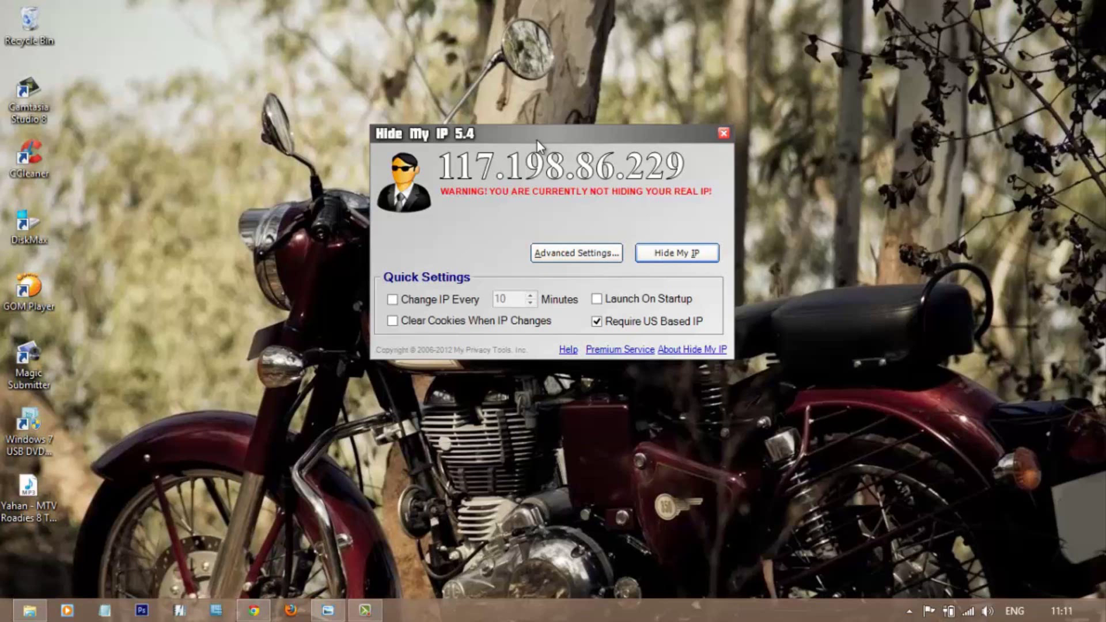
- Reposition the Hide My IP window and mask the real IP behind Seattle's 174.34.144.67
drag(537, 140, 534, 180)
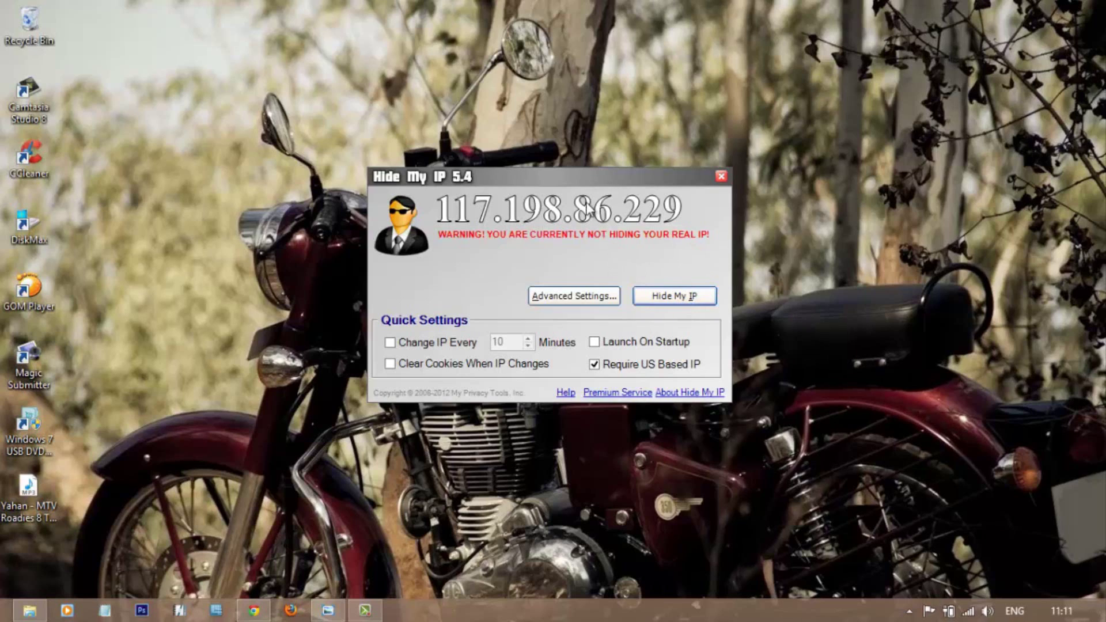
drag(480, 177, 472, 174)
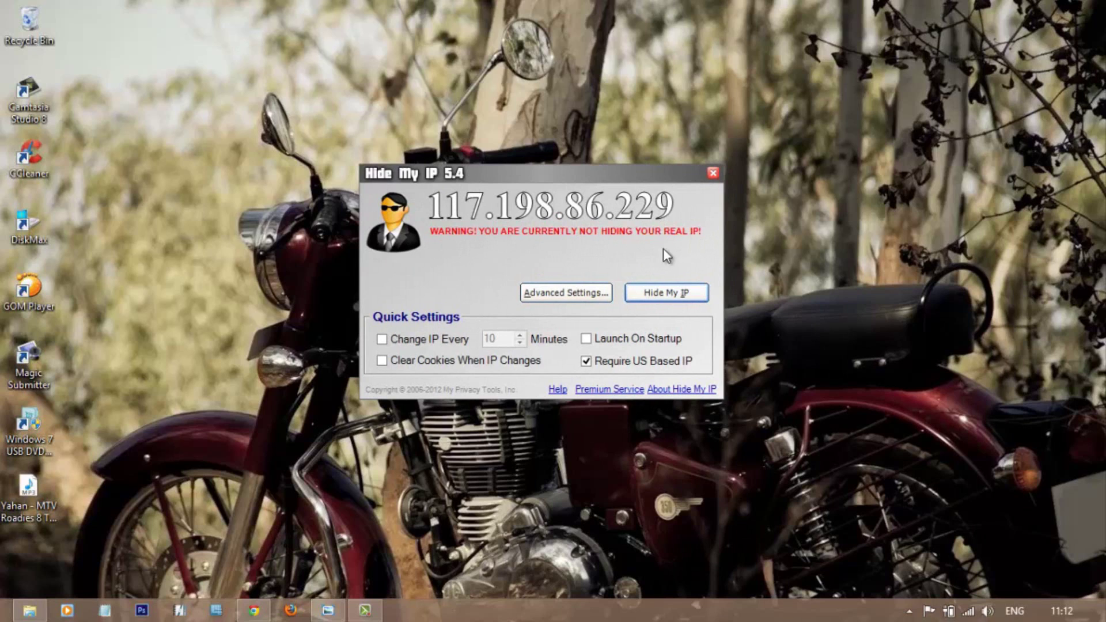
click(667, 293)
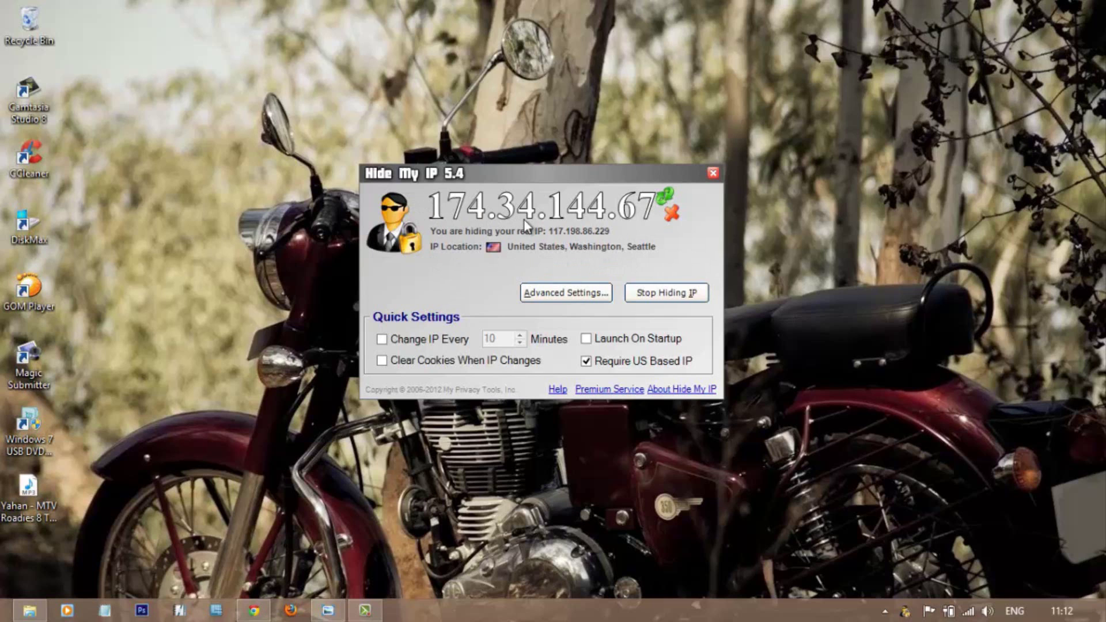
click(254, 611)
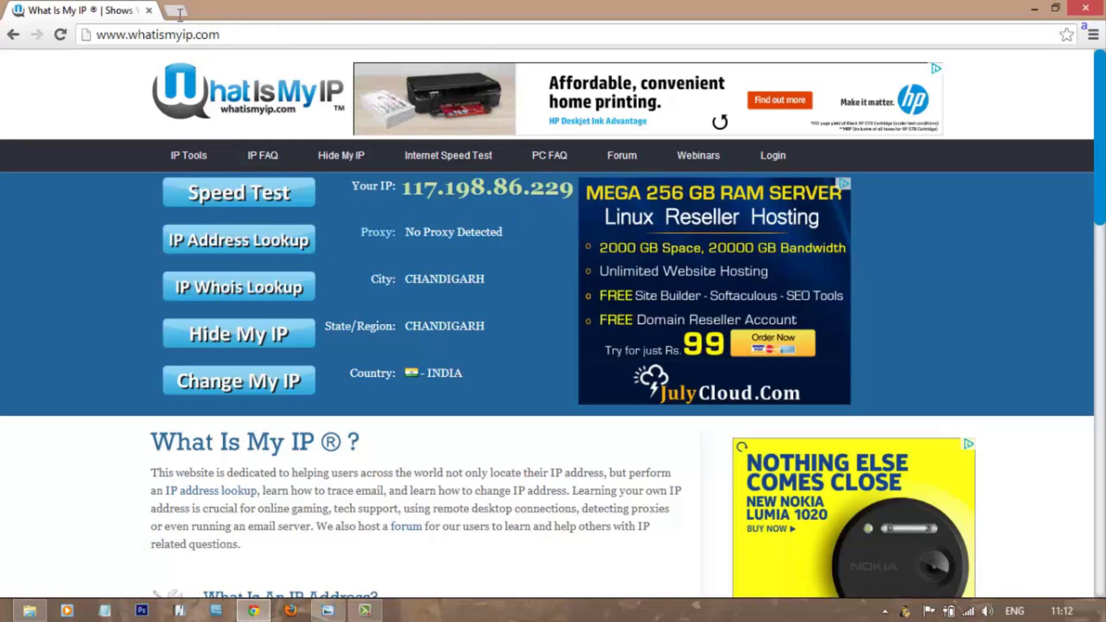
- Reload whatismyip.com in a fresh tab and highlight the new SEATTLE, WASHINGTON location
drag(402, 187, 524, 195)
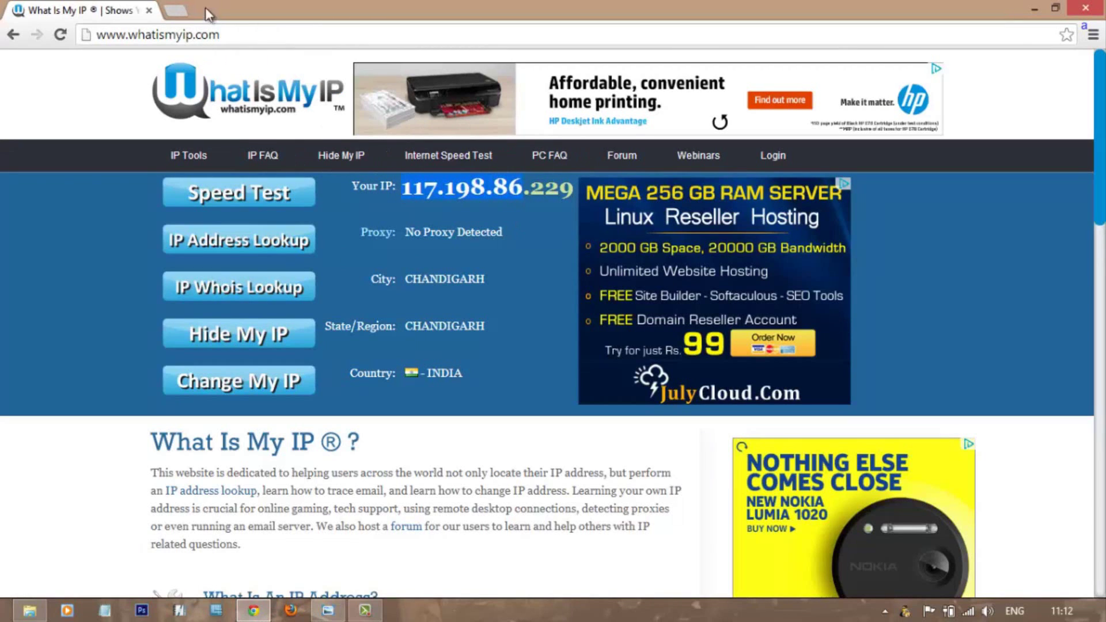
click(179, 5)
click(149, 10)
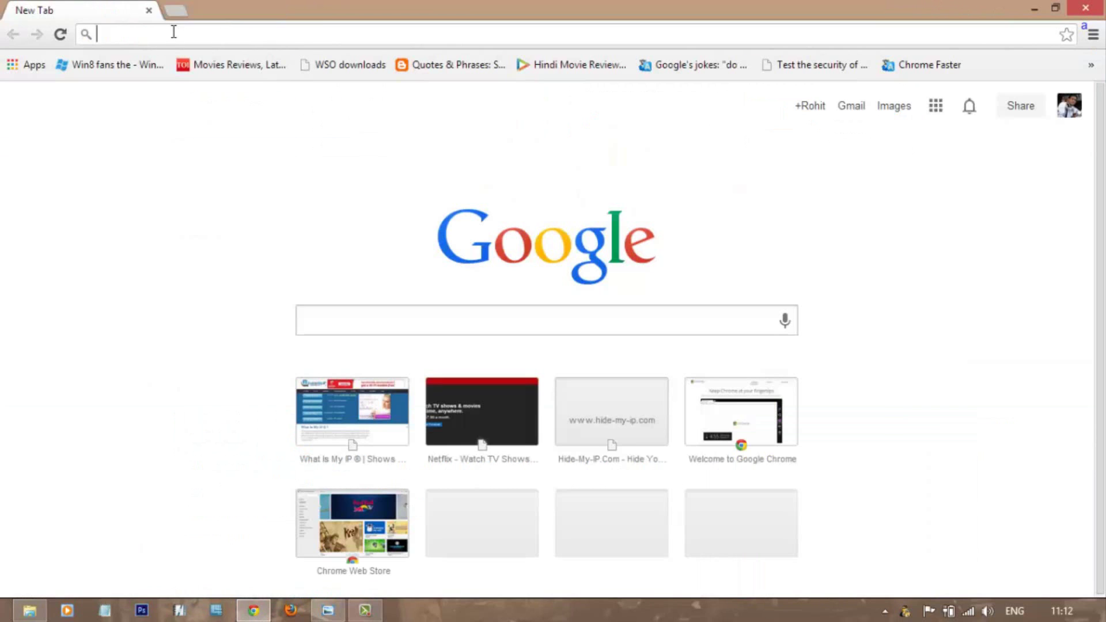
text(whatismyip.com)
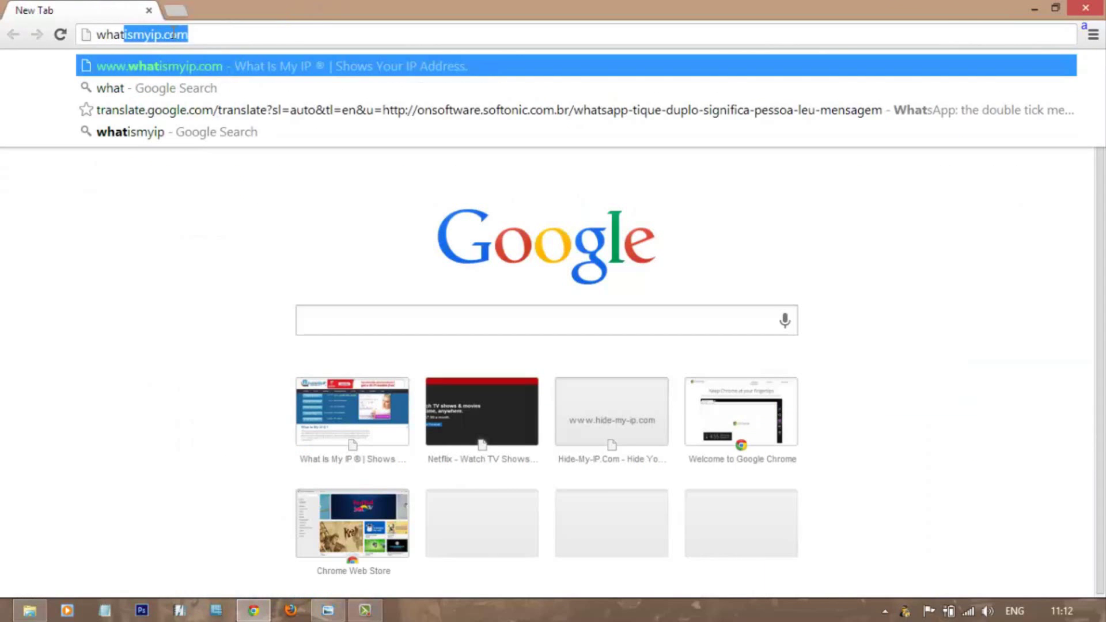
key(Return)
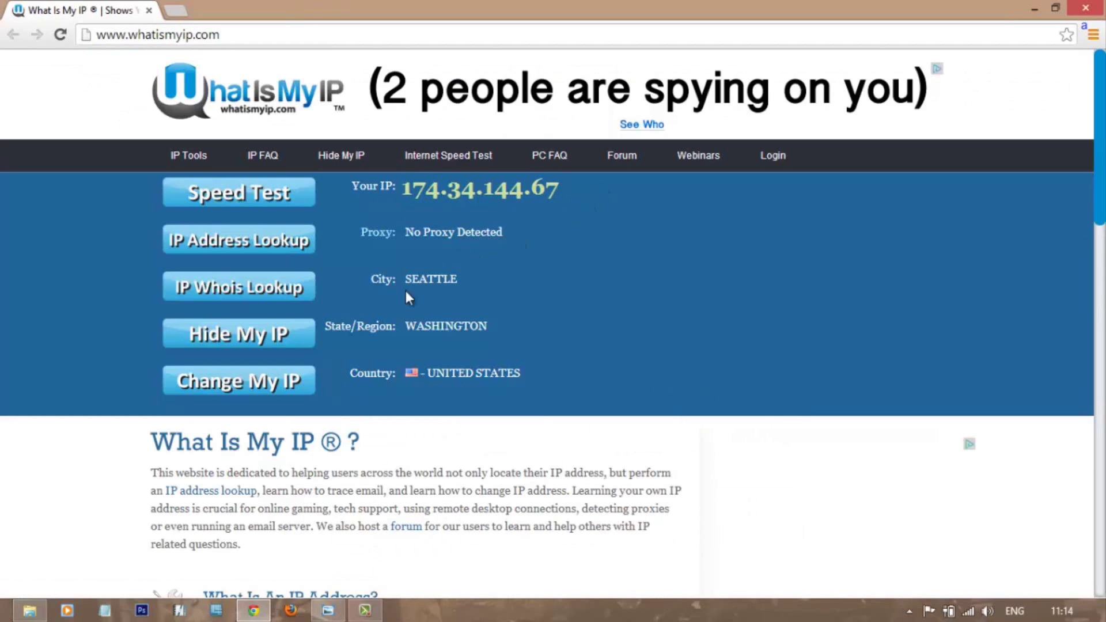
drag(404, 280, 516, 286)
drag(406, 326, 558, 379)
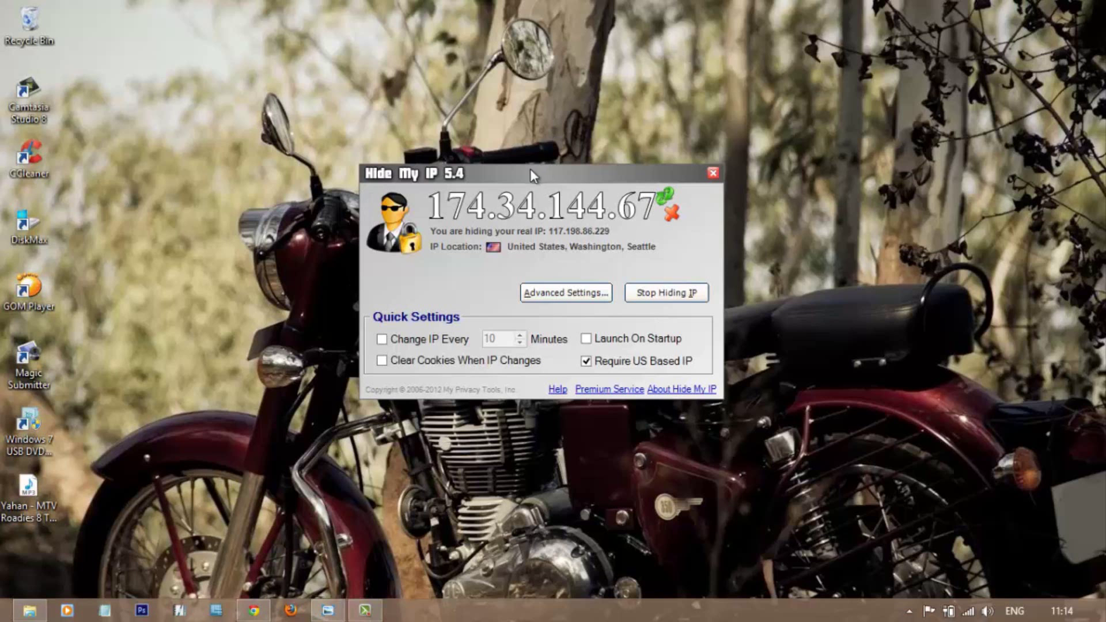
- Stop hiding in Hide My IP to restore 117.198.86.229, then return to Chrome
drag(530, 170, 508, 175)
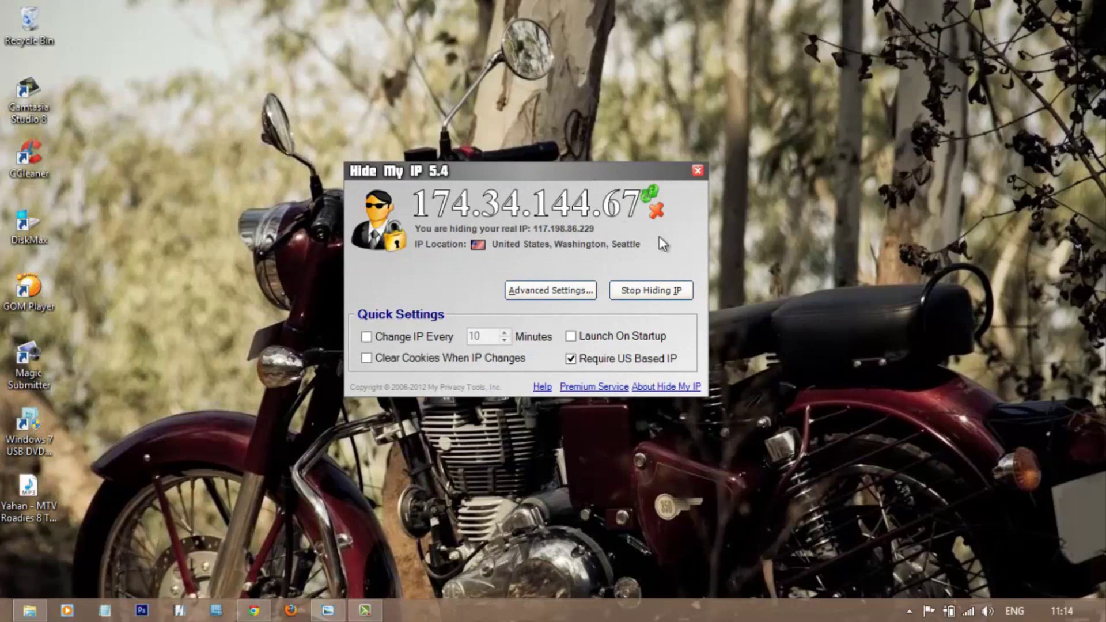
click(651, 291)
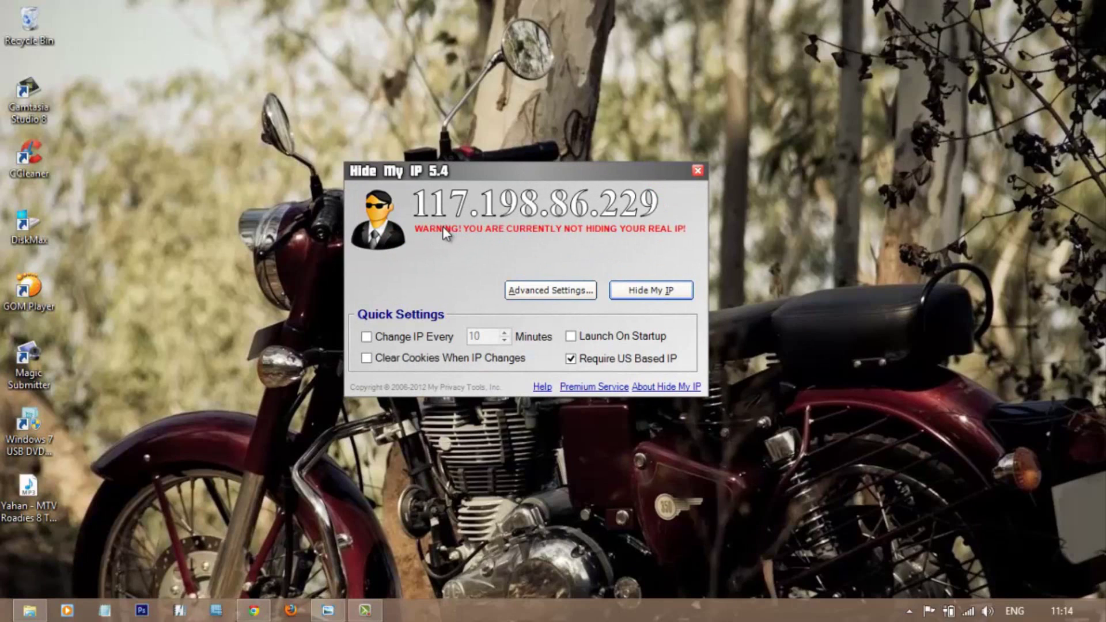
click(253, 611)
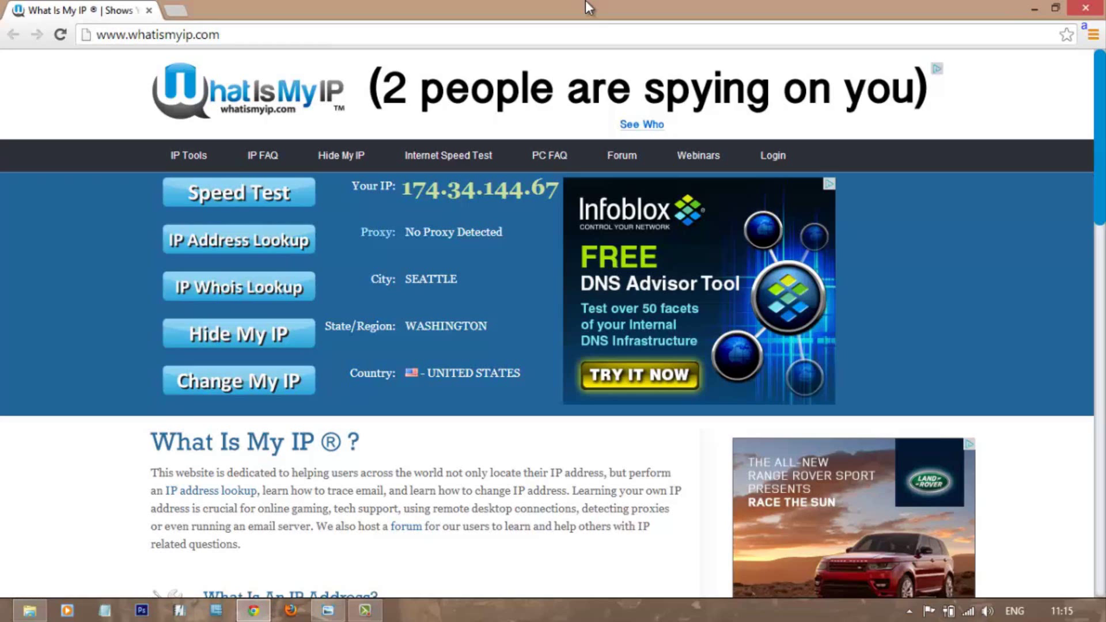
- Load netflix.com in a new tab and highlight its 'not available in your country' message
click(176, 10)
text(netflix.com)
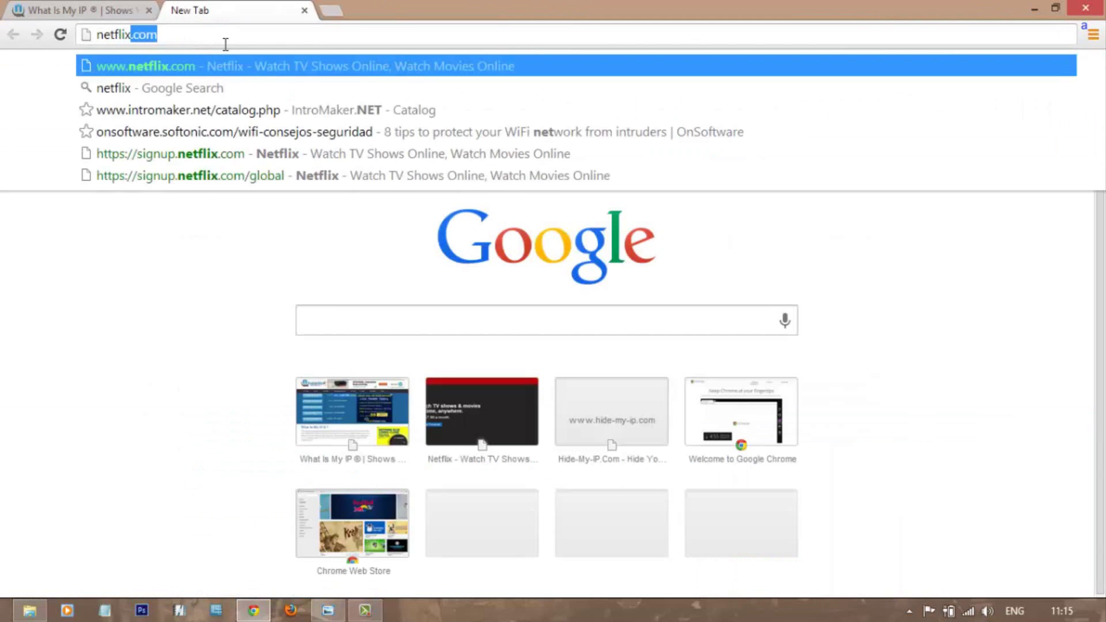
key(Return)
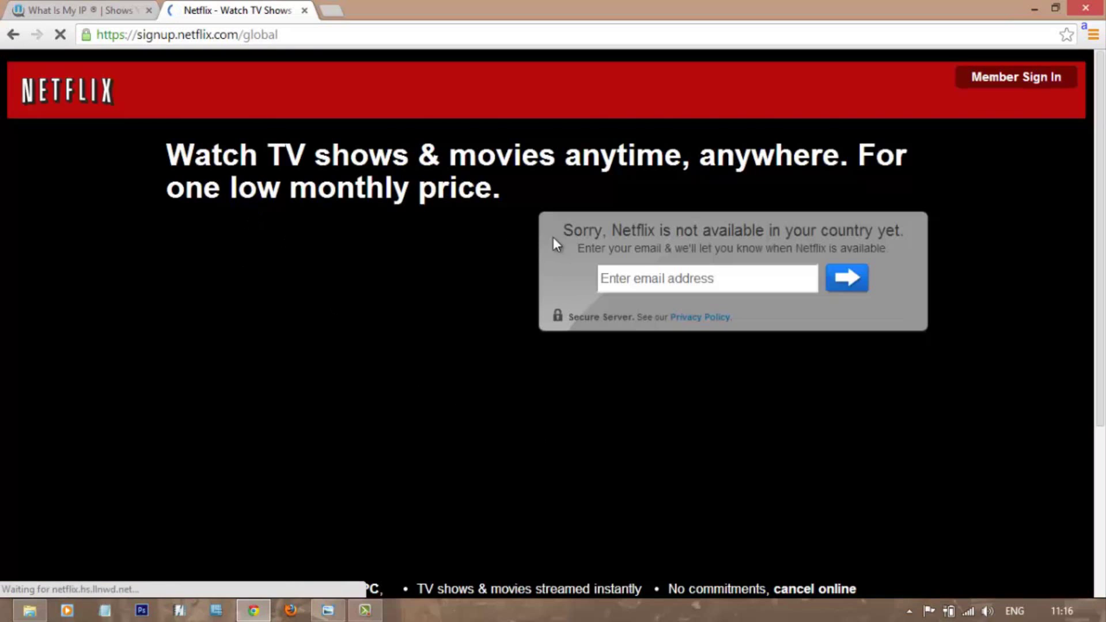
drag(563, 231, 920, 242)
- Switch to Hide My IP, now masking behind 209.159.154.186 in Secaucus, and reposition its window
click(919, 242)
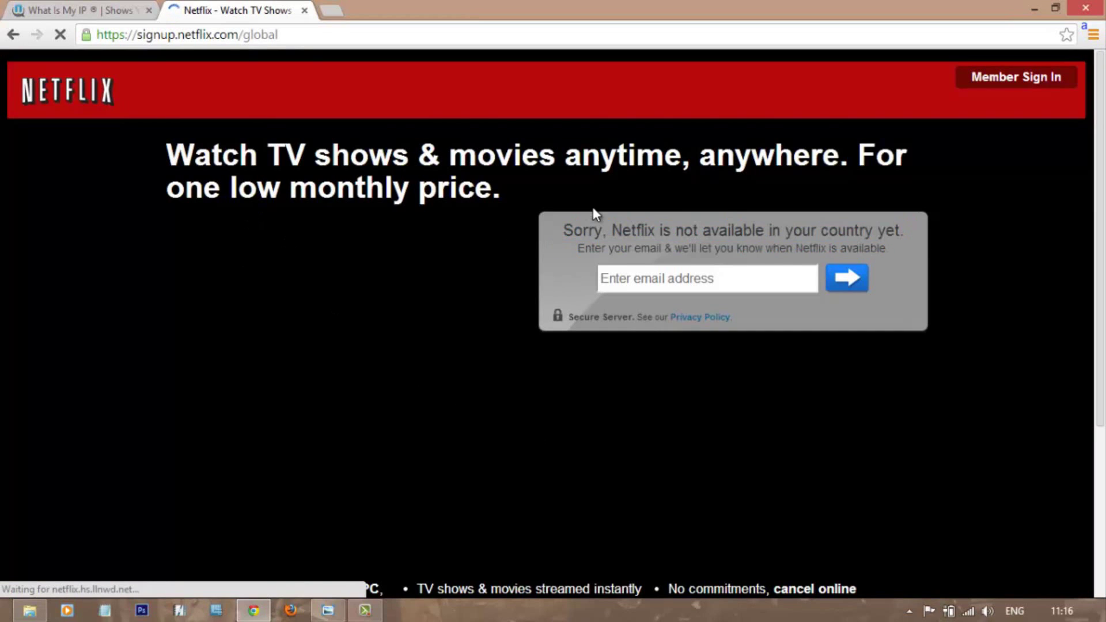
click(10, 7)
click(378, 30)
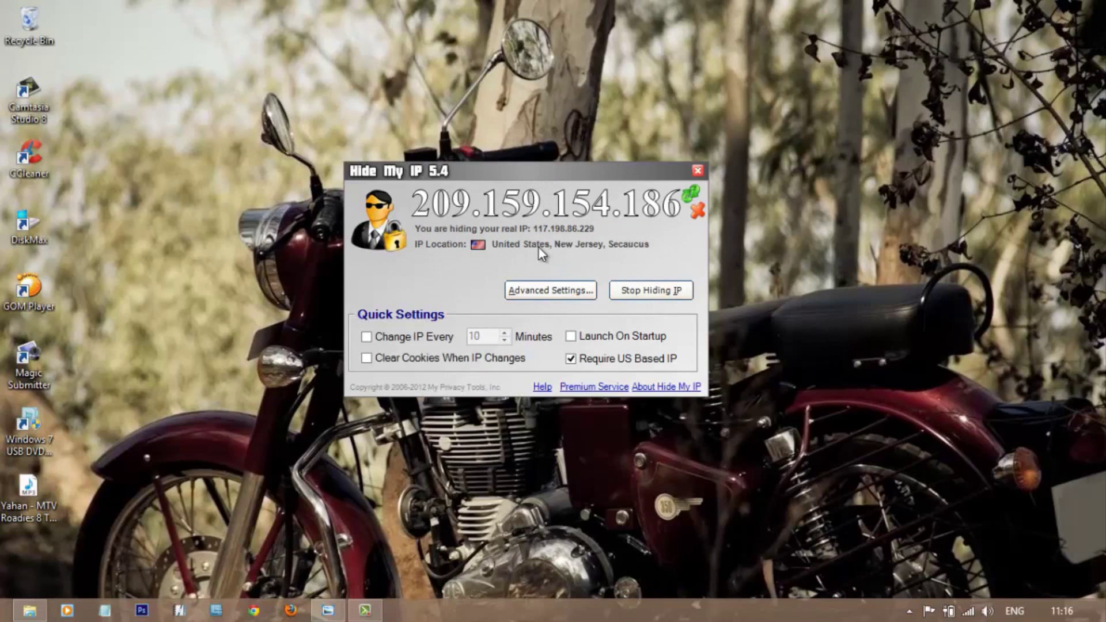
click(253, 611)
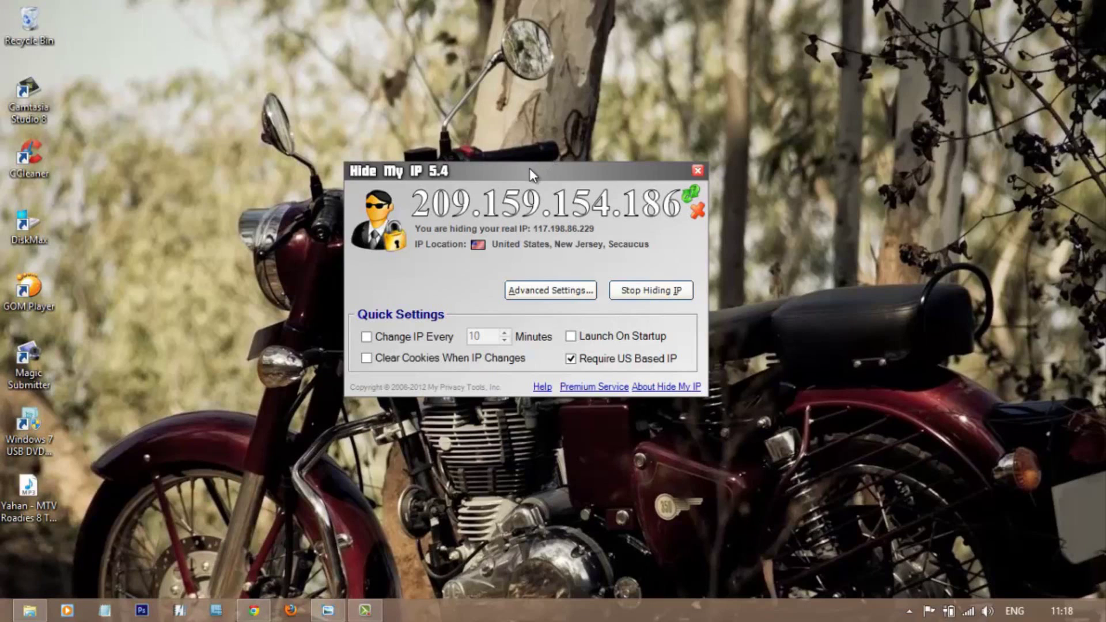
drag(529, 167, 552, 164)
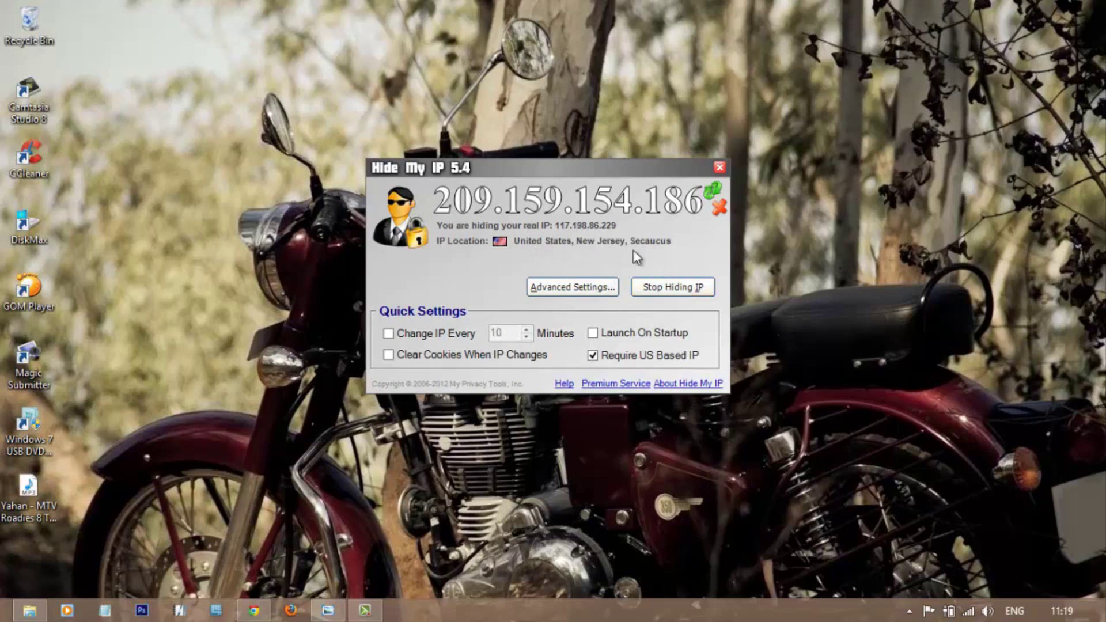
- Browse the Supported Programs and Cookie Crumble tabs of Advanced Settings, then cancel
click(565, 286)
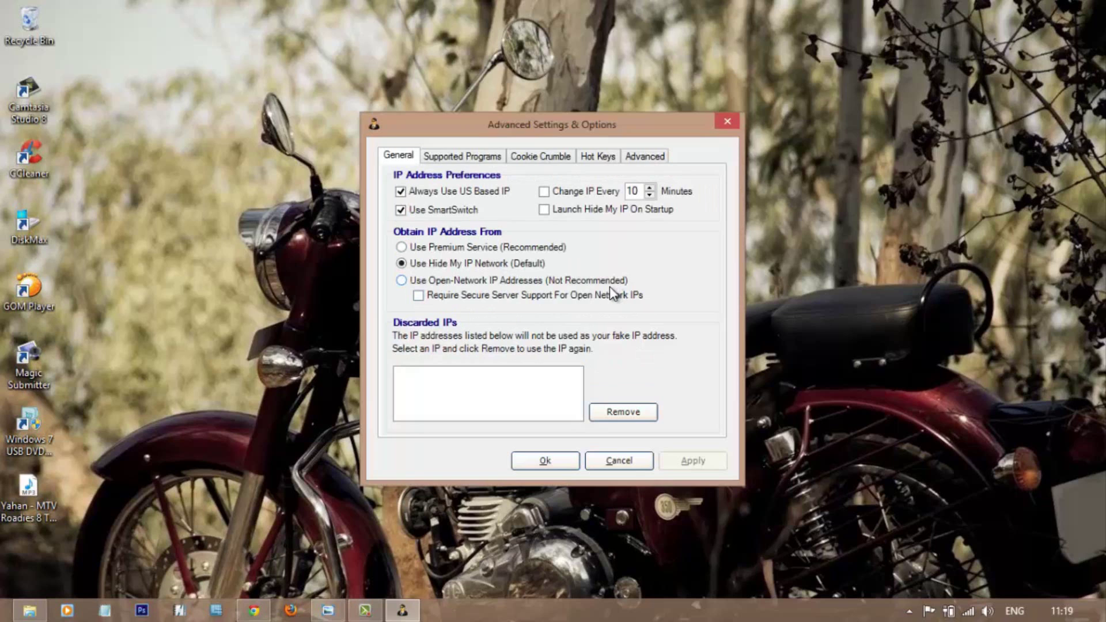
click(471, 157)
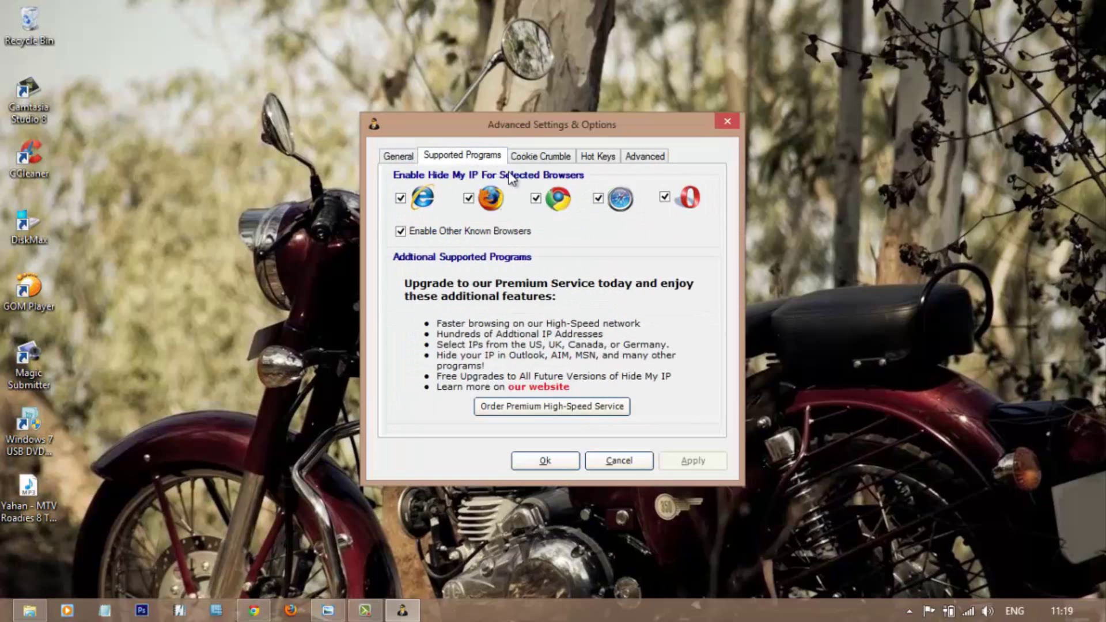
click(540, 157)
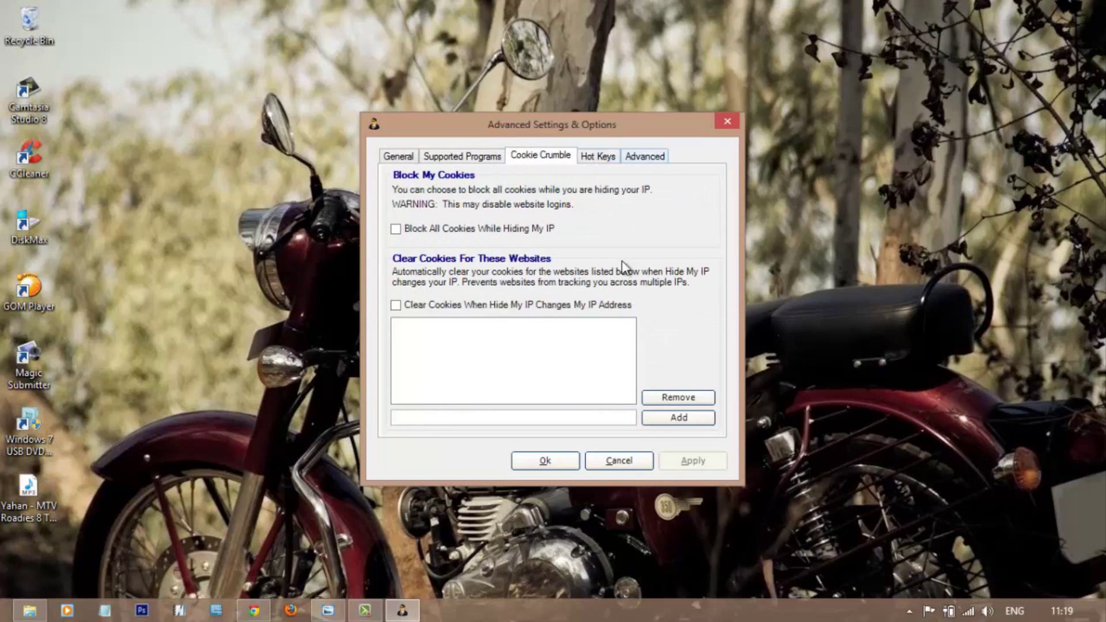
click(628, 460)
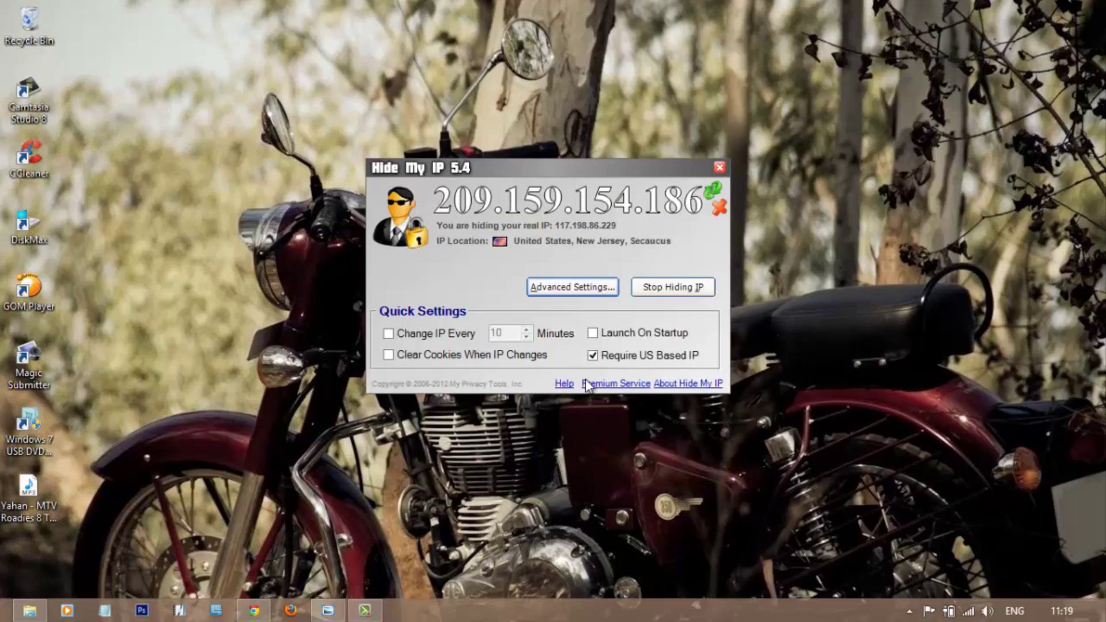
click(665, 292)
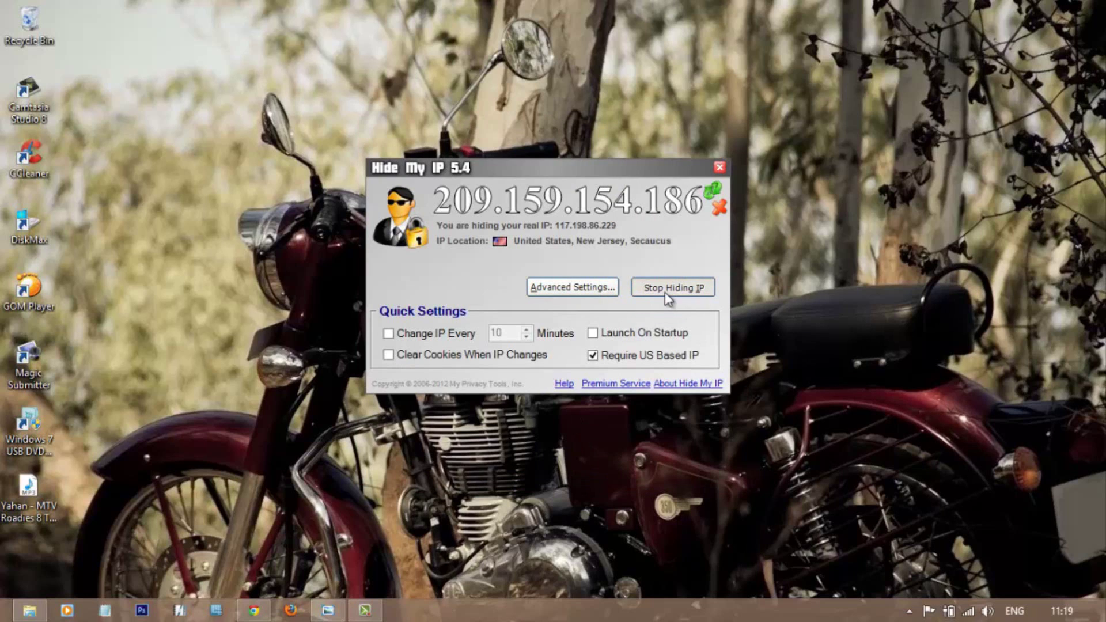